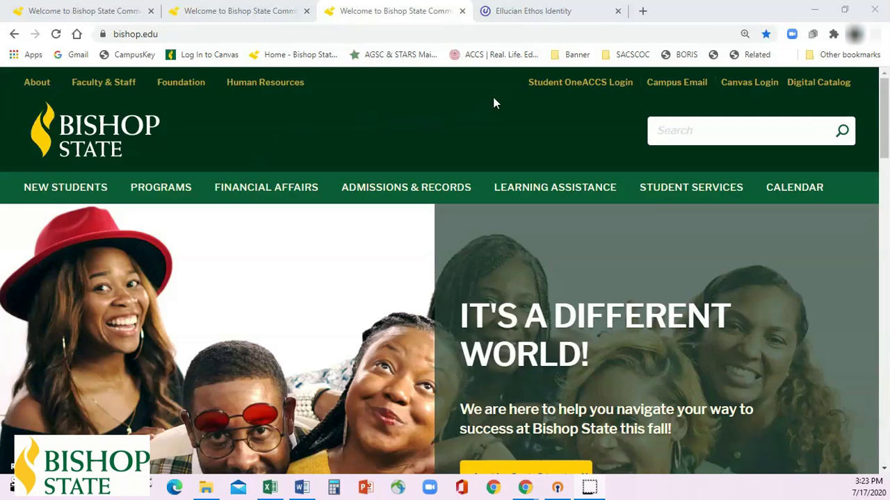
Open Bishop State's OneACCS new-student page and review the Fall 2020 registration and login details.
{"action": "left_click", "coordinate": [570, 84]}
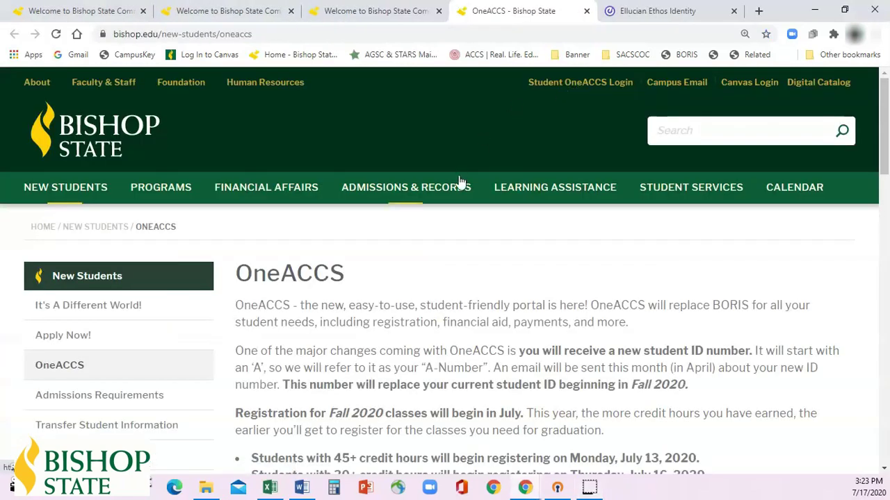
{"action": "scroll", "coordinate": [459, 181], "scroll_direction": "down", "scroll_amount": 5}
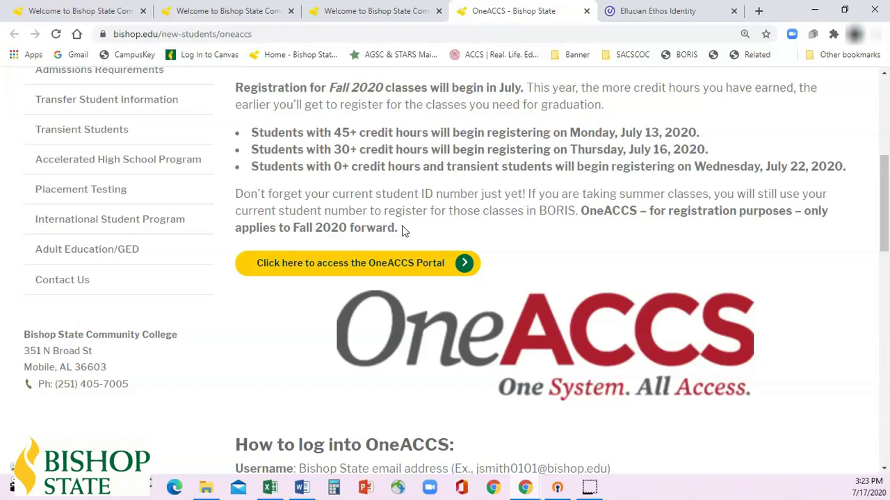
{"action": "scroll", "coordinate": [391, 269], "scroll_direction": "up", "scroll_amount": 5}
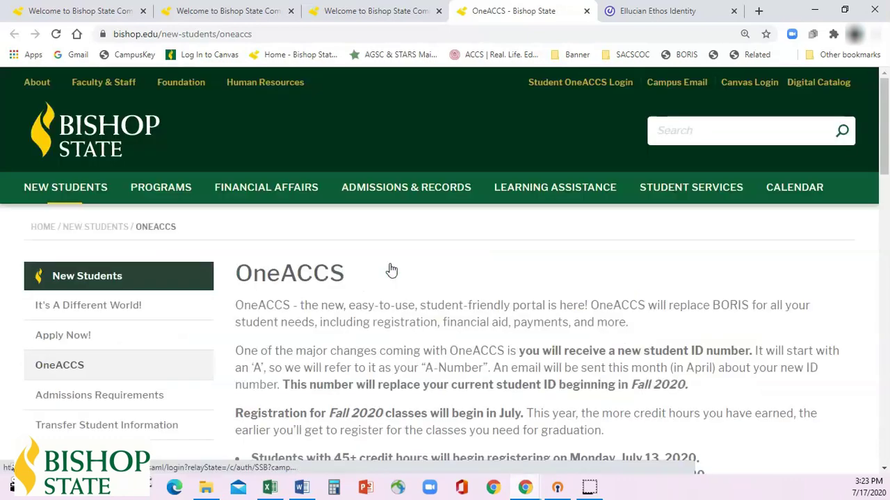
{"action": "scroll", "coordinate": [392, 268], "scroll_direction": "down", "scroll_amount": 5}
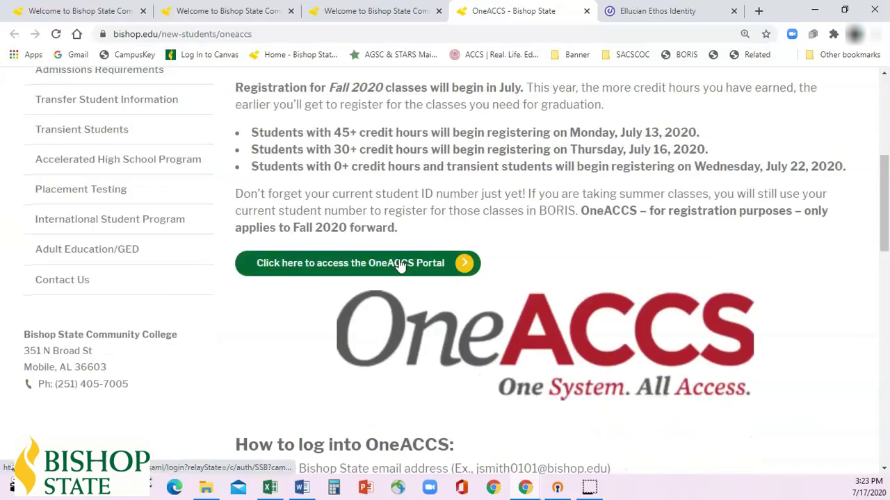
{"action": "scroll", "coordinate": [403, 222], "scroll_direction": "down", "scroll_amount": 5}
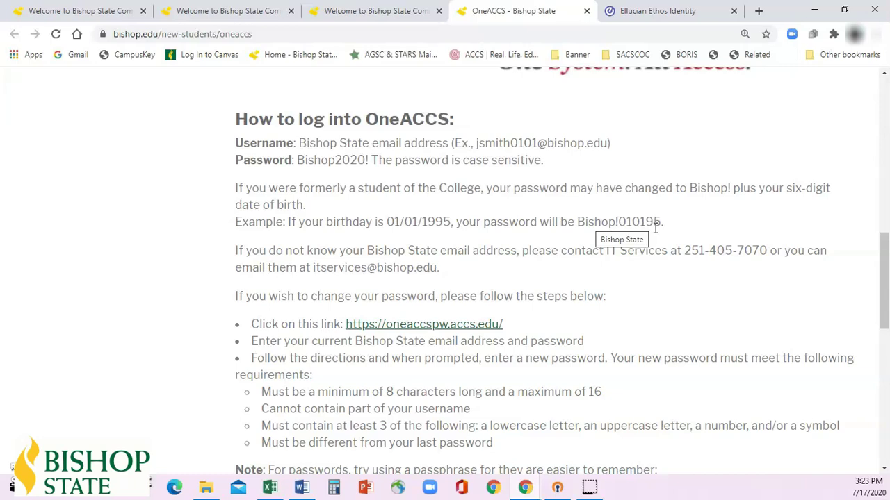
{"action": "scroll", "coordinate": [567, 234], "scroll_direction": "up", "scroll_amount": 5}
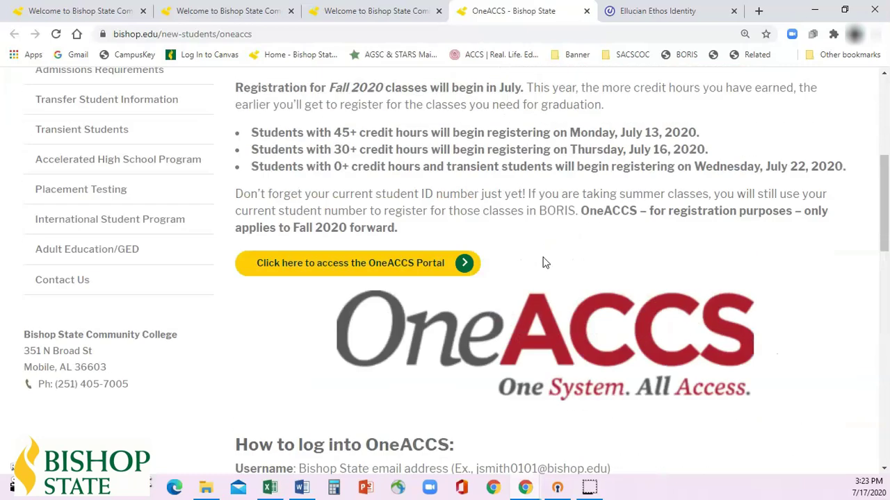
Sign in on the OneACCS portal with the saved student username and a retyped password.
{"action": "left_click", "coordinate": [333, 273]}
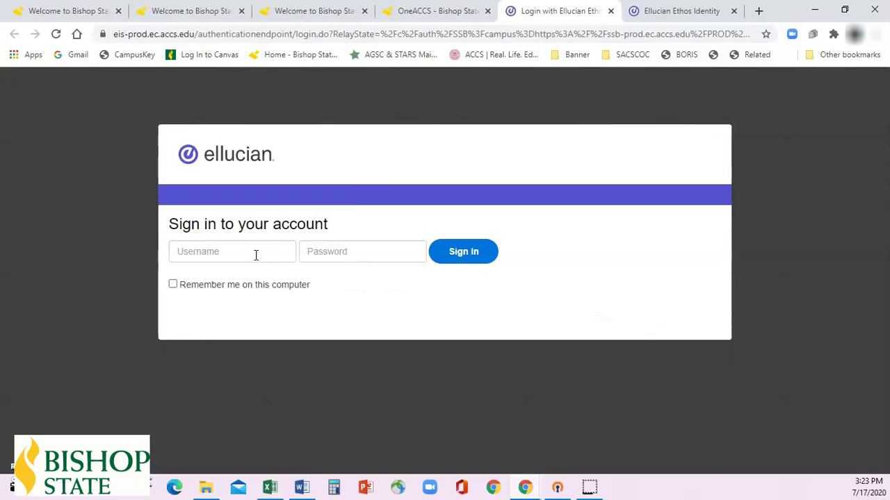
{"action": "left_click", "coordinate": [258, 253]}
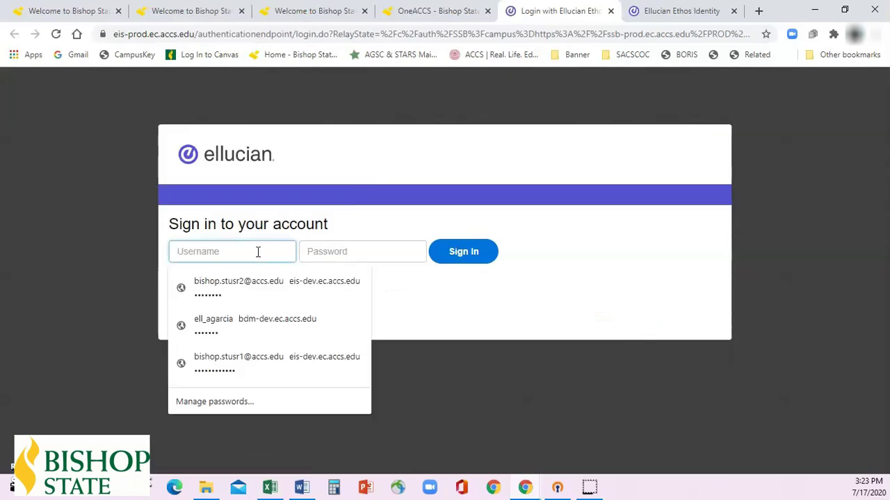
{"action": "type", "text": "bis"}
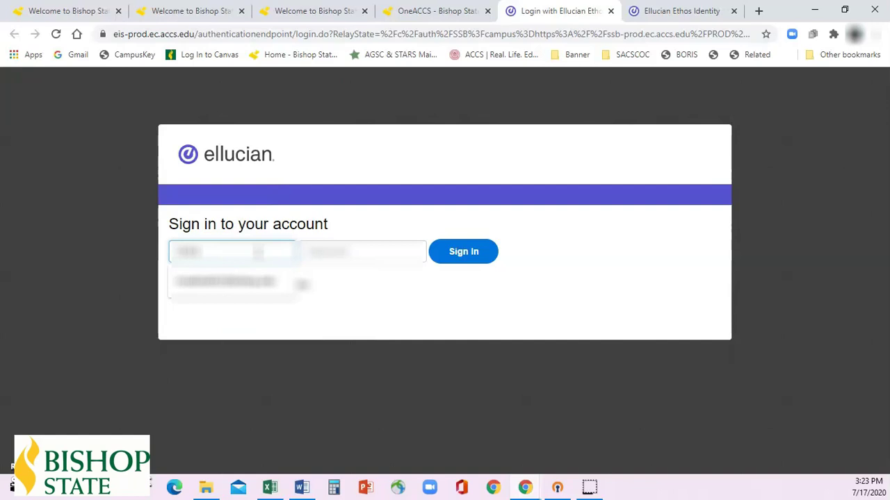
{"action": "key", "text": "BackSpace"}
{"action": "key", "text": "BackSpace"}
{"action": "key", "text": "BackSpace"}
{"action": "type", "text": "b"}
{"action": "key", "text": "Down"}
{"action": "key", "text": "Return"}
{"action": "key", "text": "Tab"}
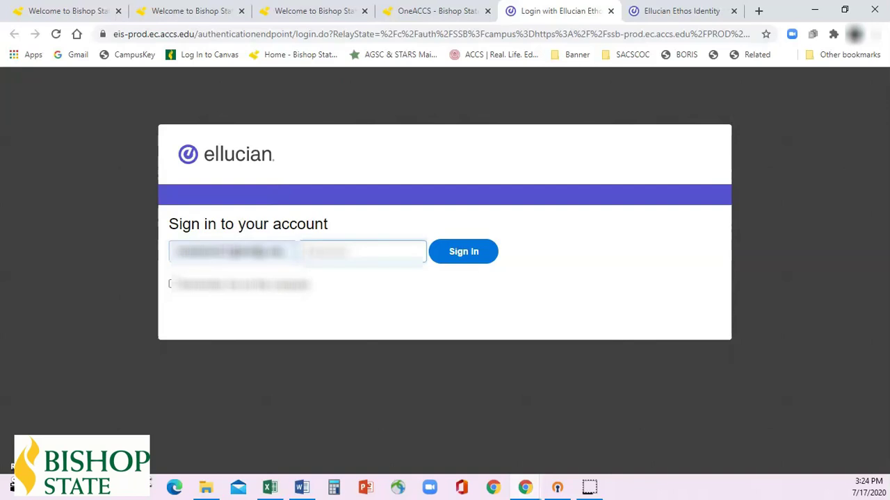
{"action": "key", "text": "BackSpace"}
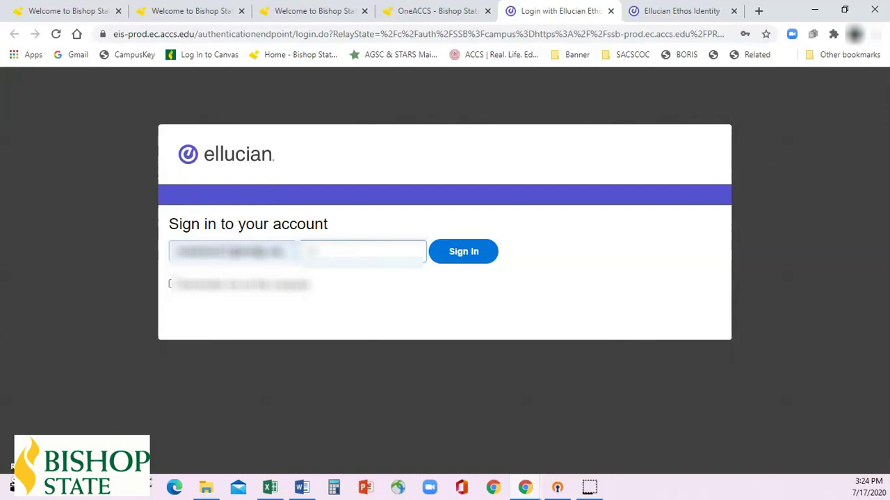
{"action": "type", "text": "•••"}
{"action": "left_click", "coordinate": [468, 254]}
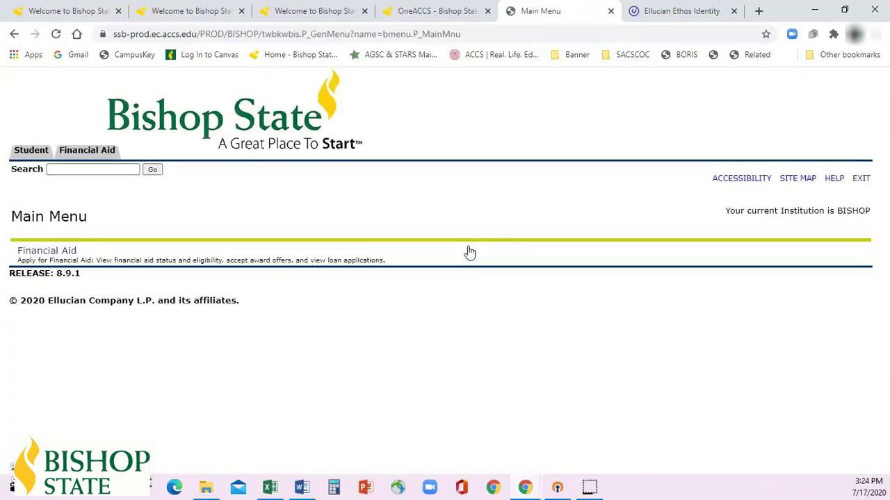
Go to Student > Registration > Add or Drop Classes and submit Fall 2020 as the term.
{"action": "left_click", "coordinate": [28, 154]}
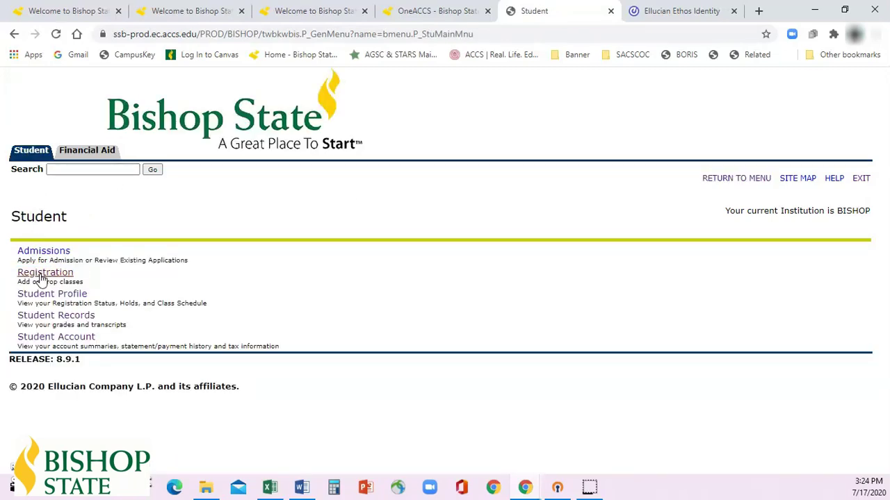
{"action": "left_click", "coordinate": [61, 278]}
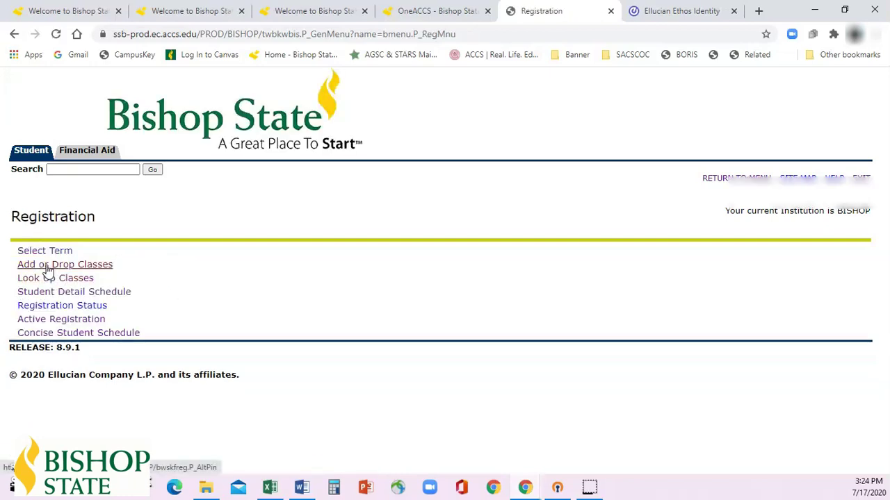
{"action": "left_click", "coordinate": [47, 265]}
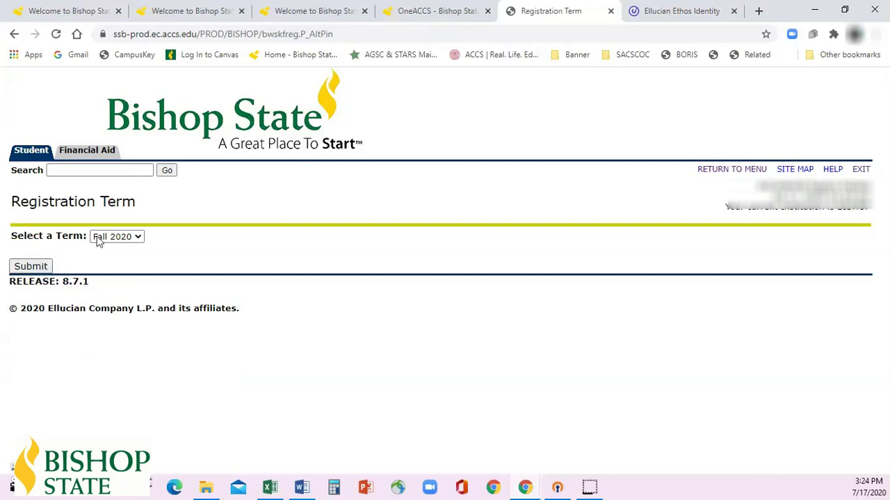
{"action": "left_click", "coordinate": [31, 271]}
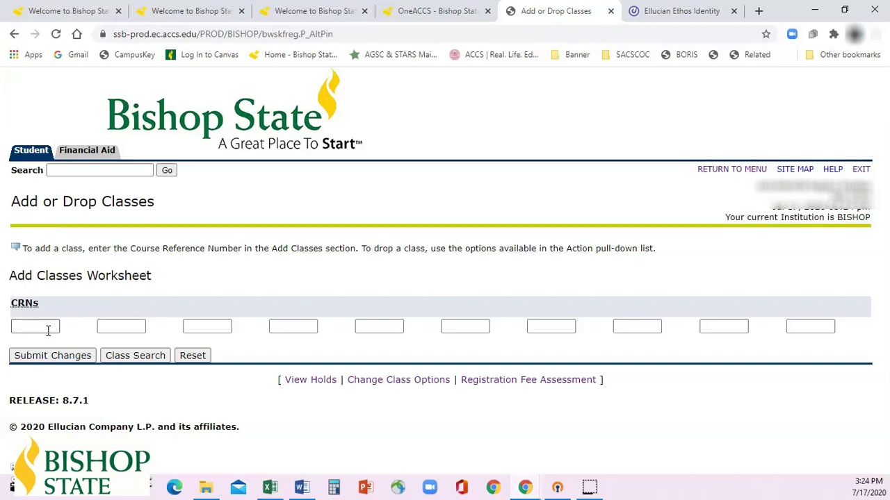
Search Business courses and add online BUS 263 section CRN 10007 to the worksheet.
{"action": "left_click", "coordinate": [138, 357]}
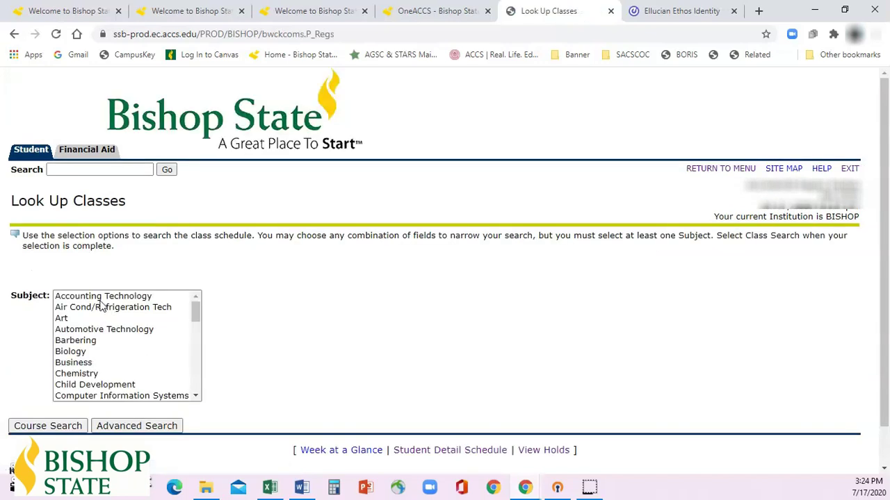
{"action": "left_click", "coordinate": [82, 364]}
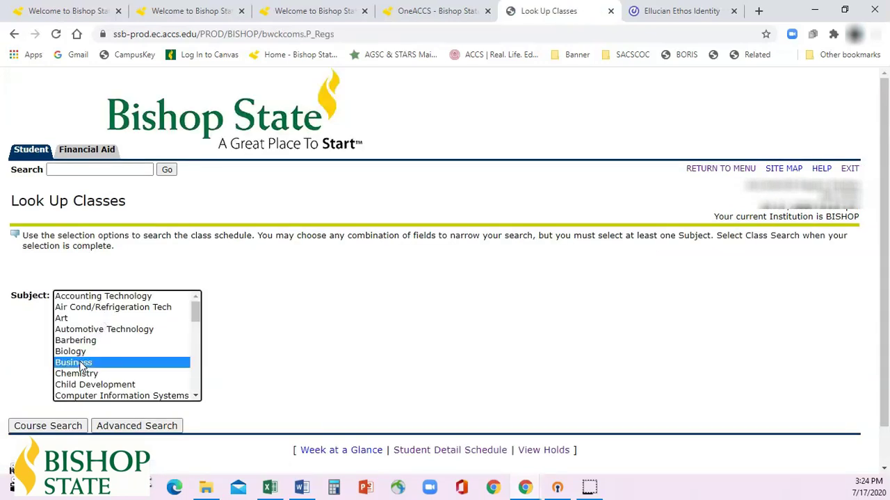
{"action": "left_click", "coordinate": [59, 426]}
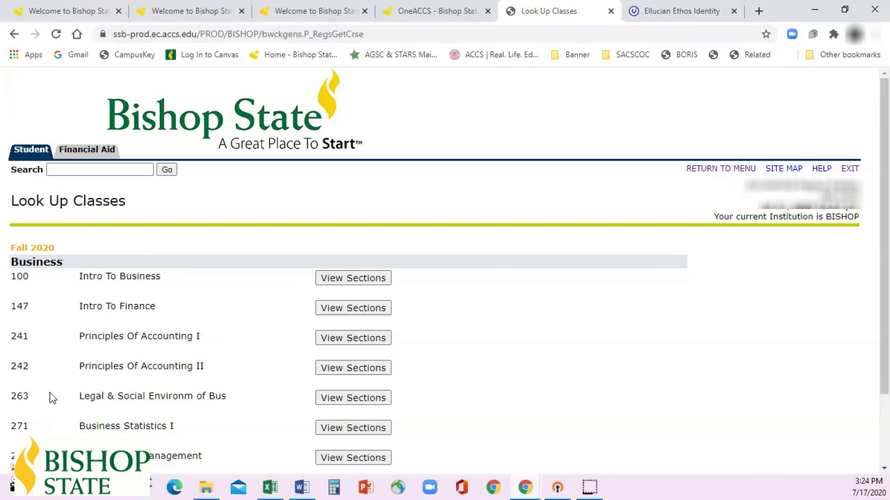
{"action": "left_click", "coordinate": [356, 400]}
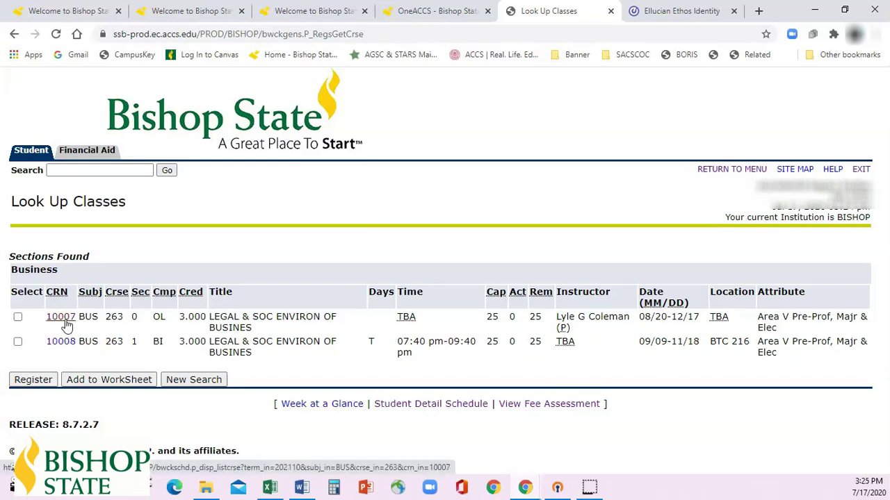
{"action": "left_click", "coordinate": [18, 317]}
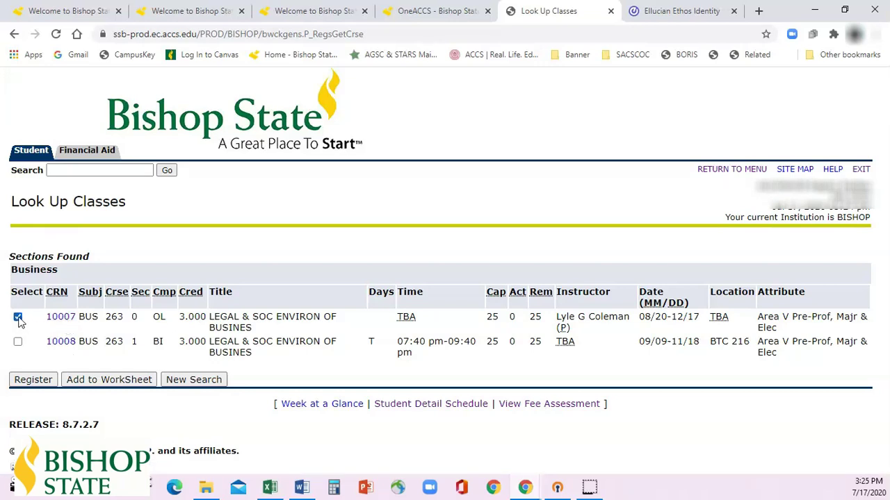
{"action": "left_click", "coordinate": [109, 380]}
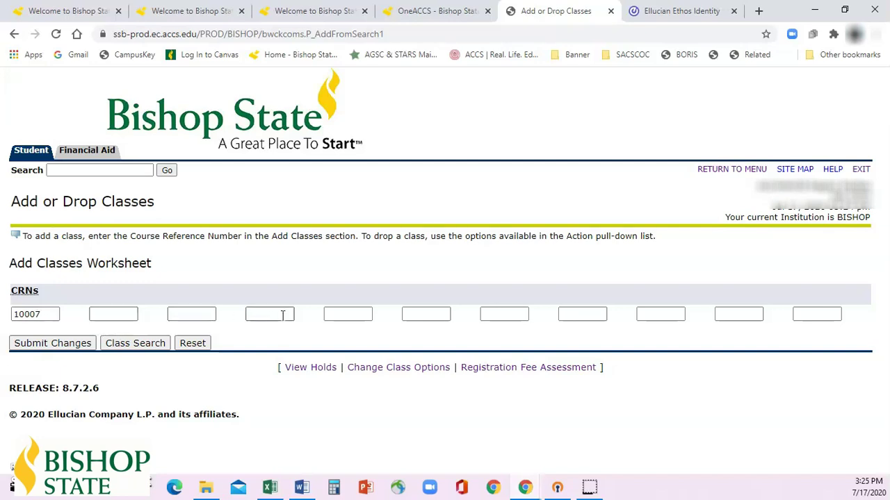
Add ART 100 Art Appreciation CRN 10382 to the worksheet and register both Fall 2020 classes.
{"action": "left_click", "coordinate": [107, 344]}
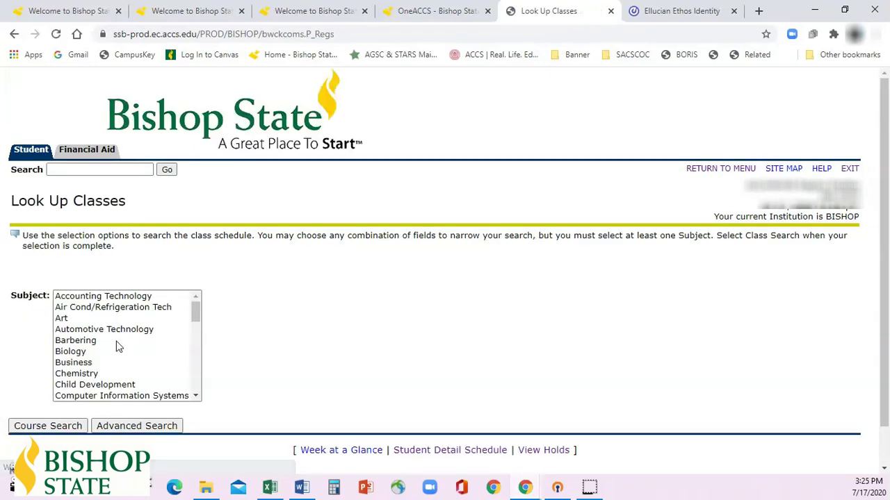
{"action": "left_click", "coordinate": [77, 319]}
{"action": "left_click", "coordinate": [60, 427]}
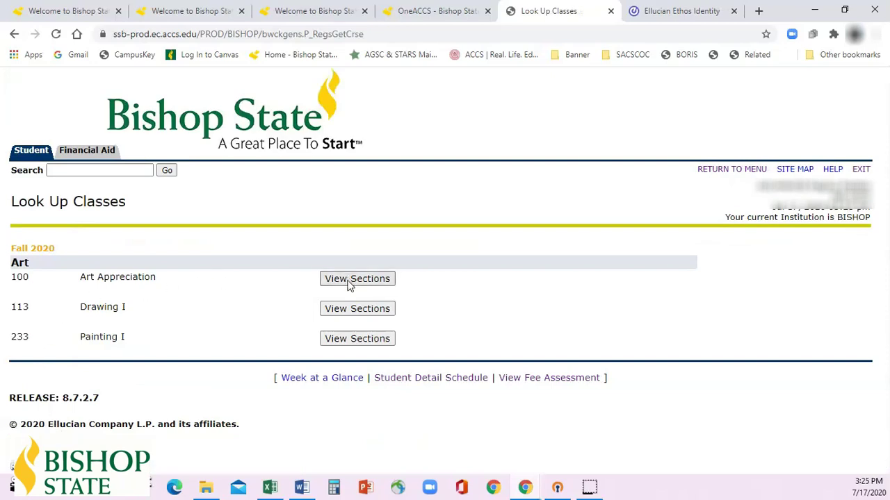
{"action": "left_click", "coordinate": [349, 285]}
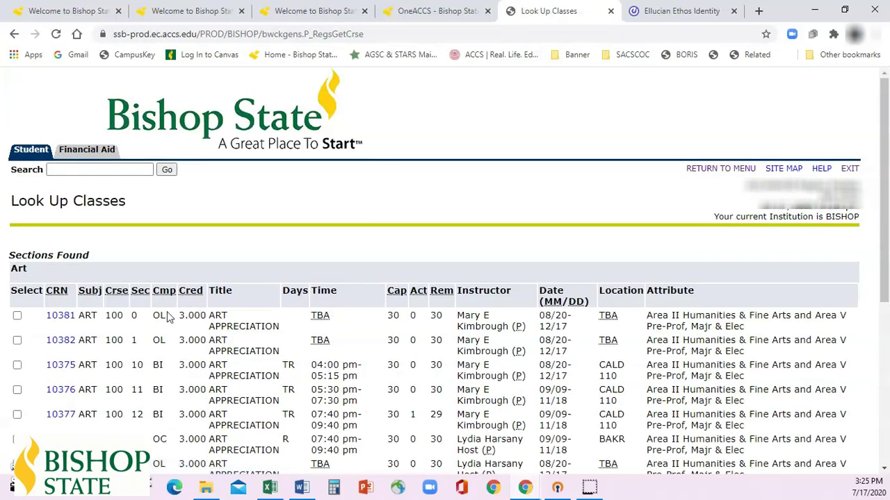
{"action": "left_click", "coordinate": [18, 341]}
{"action": "scroll", "coordinate": [45, 346], "scroll_direction": "down", "scroll_amount": 5}
{"action": "left_click", "coordinate": [109, 383]}
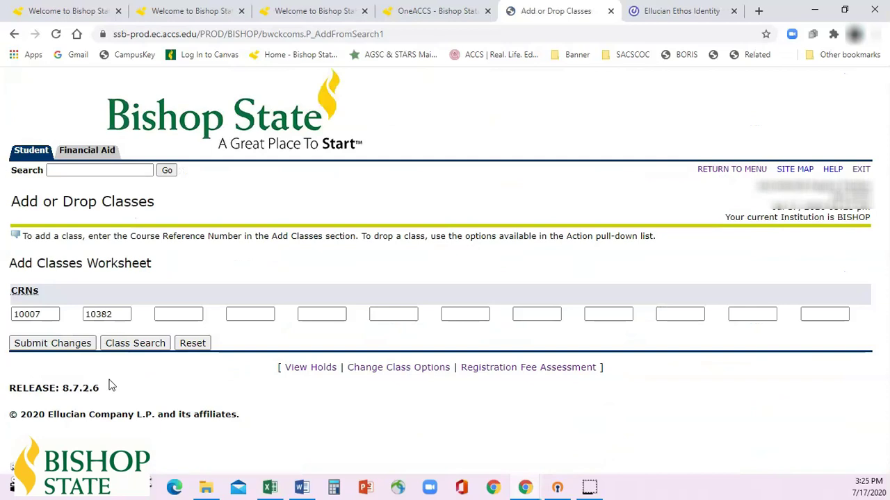
{"action": "left_click", "coordinate": [60, 346]}
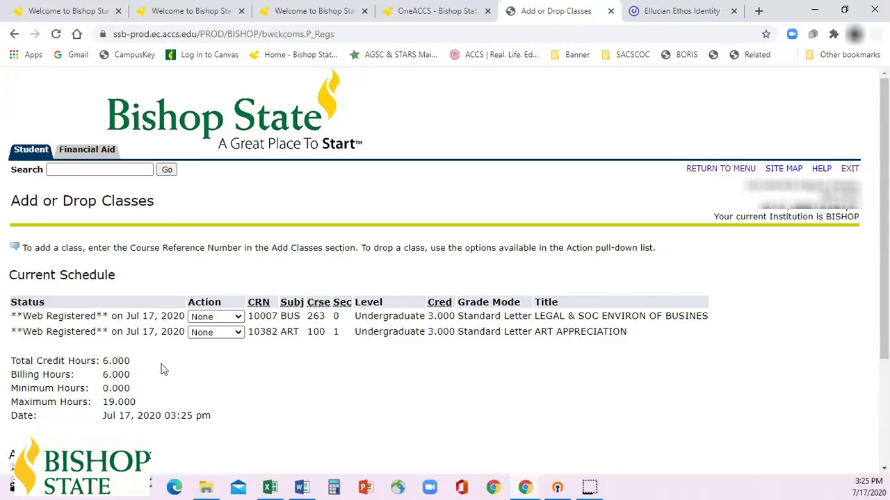
Set BUS 263 (CRN 10007) to Web Drop and submit, leaving ART 100 at 3.000 credit hours.
{"action": "scroll", "coordinate": [173, 372], "scroll_direction": "down", "scroll_amount": 3}
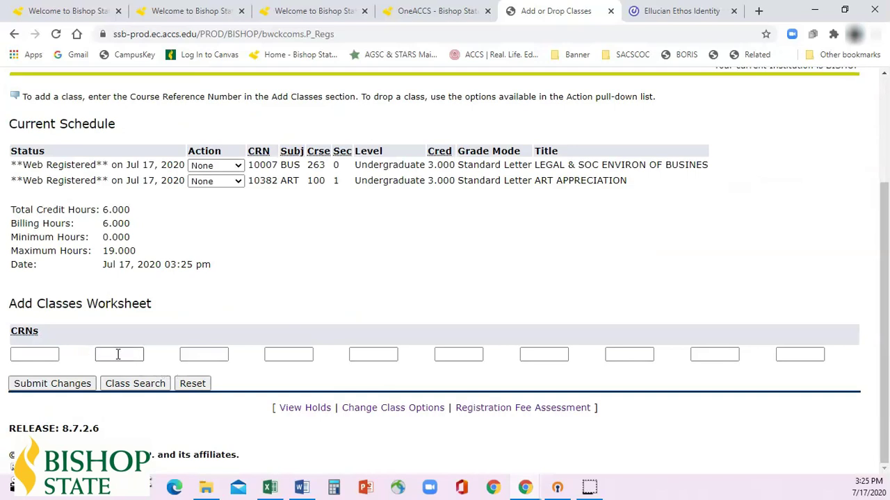
{"action": "scroll", "coordinate": [82, 366], "scroll_direction": "up", "scroll_amount": 3}
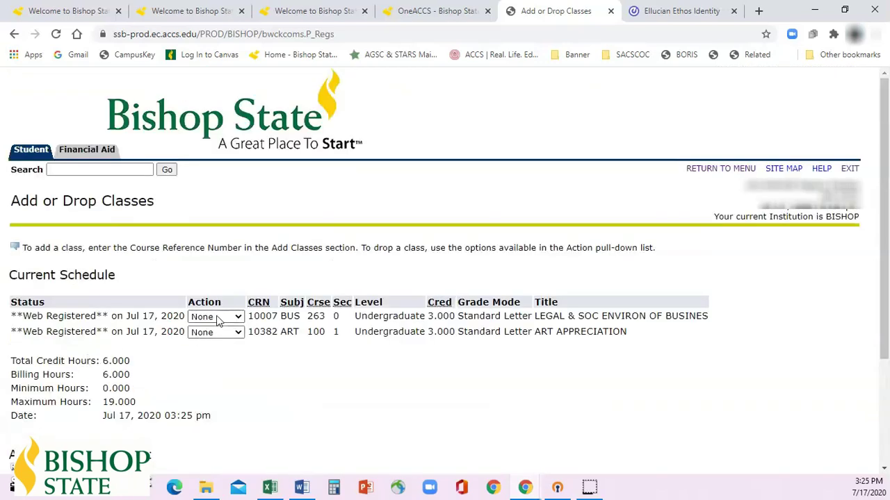
{"action": "left_click", "coordinate": [225, 316]}
{"action": "left_click", "coordinate": [229, 341]}
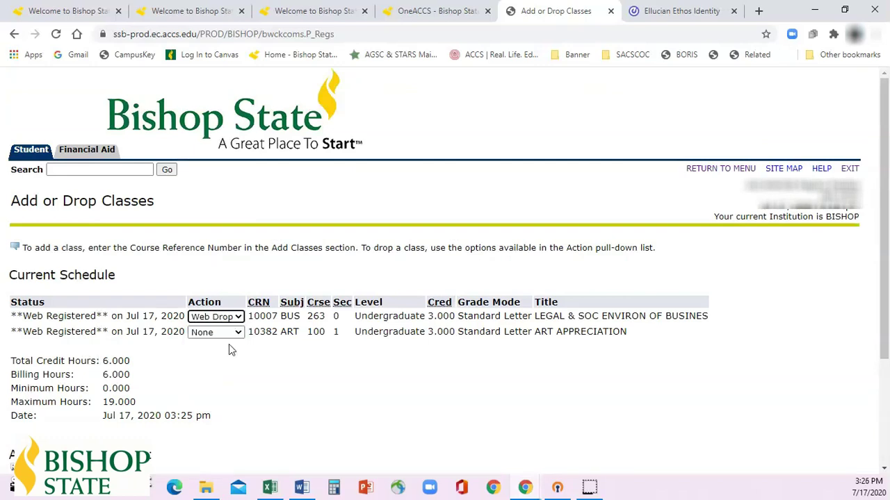
{"action": "scroll", "coordinate": [229, 344], "scroll_direction": "down", "scroll_amount": 2}
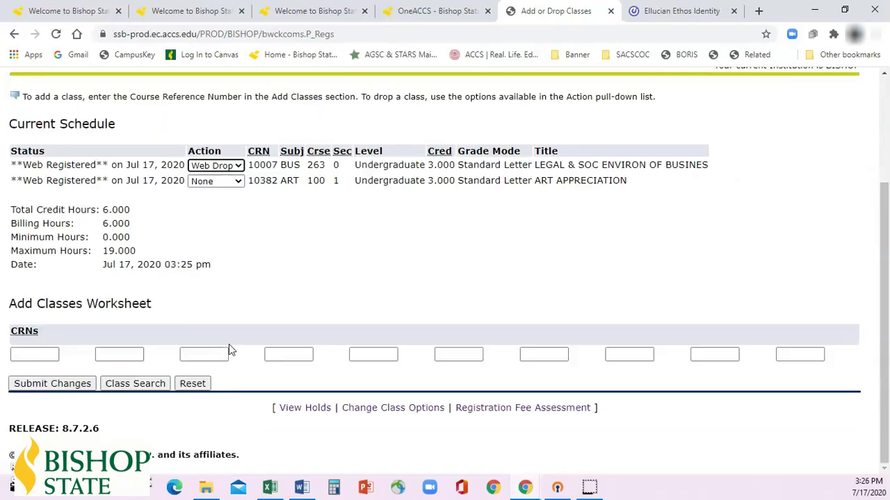
{"action": "left_click", "coordinate": [55, 387]}
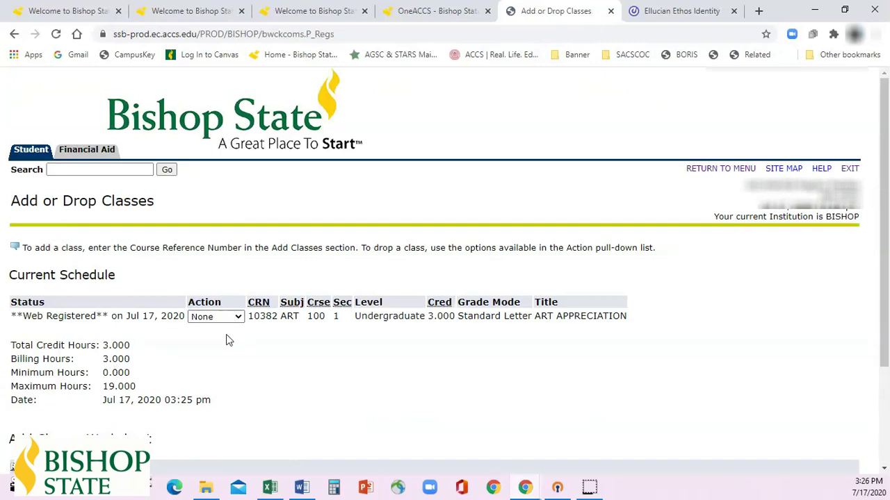
{"action": "scroll", "coordinate": [225, 341], "scroll_direction": "down", "scroll_amount": 2}
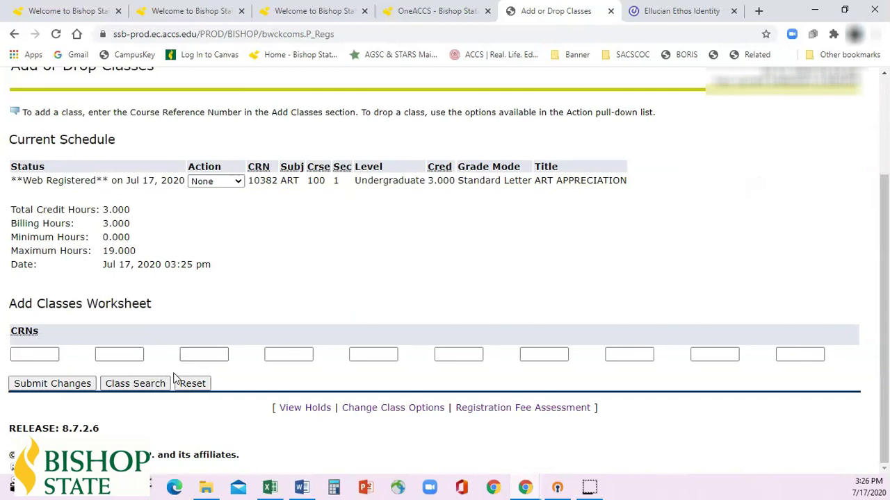